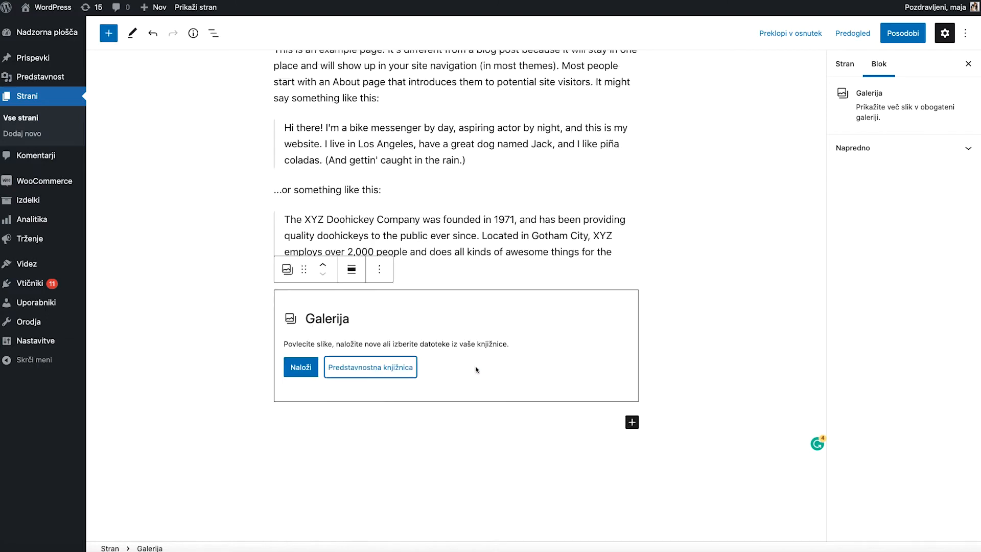
# Create a new gallery from the media library with the first row's photos except Autumn, plus the seated-man, golden-trees and pink-ornaments photos.
pyautogui.click(476, 369)
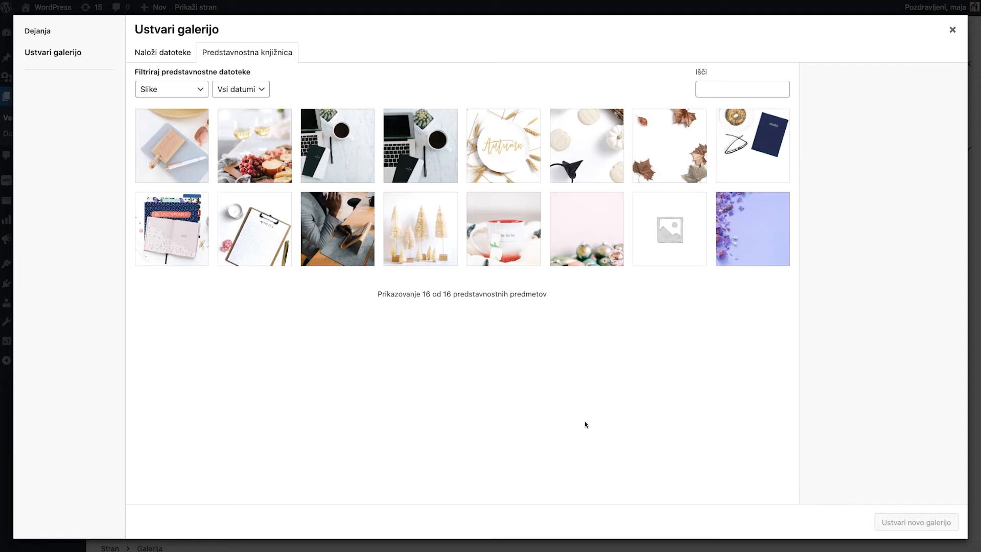
pyautogui.click(187, 161)
pyautogui.click(254, 153)
pyautogui.click(337, 148)
pyautogui.click(417, 153)
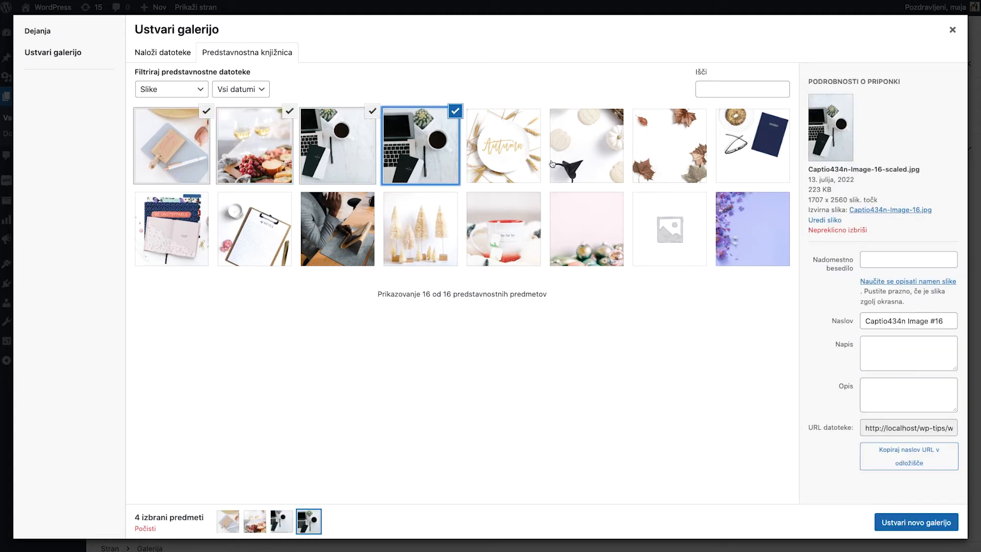
pyautogui.click(587, 148)
pyautogui.click(401, 228)
pyautogui.click(359, 244)
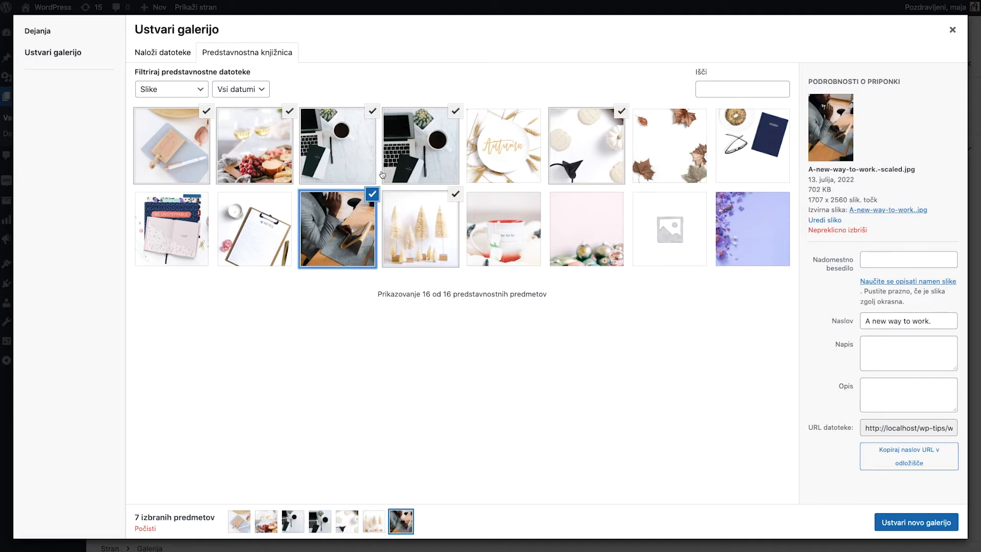
pyautogui.click(672, 131)
pyautogui.click(753, 146)
pyautogui.click(586, 229)
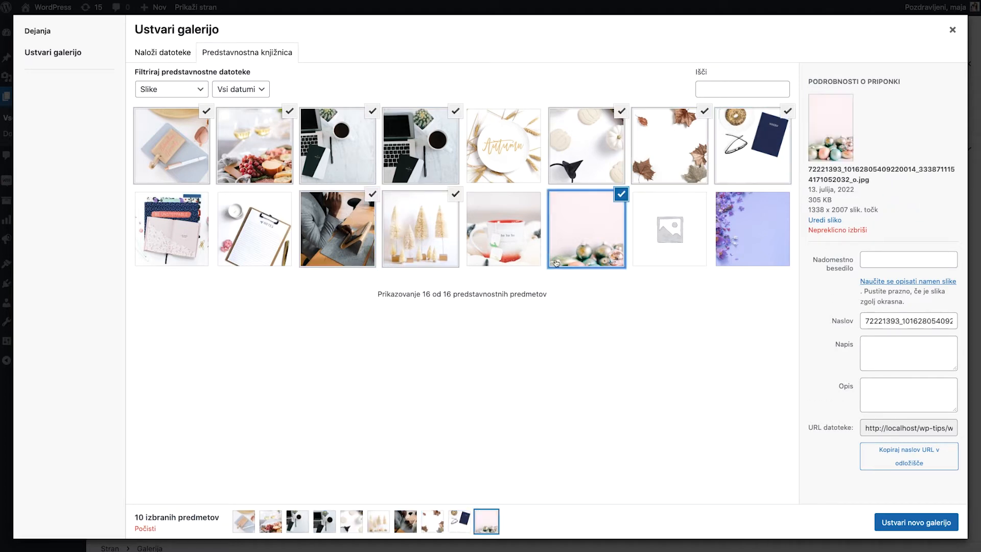
pyautogui.click(919, 522)
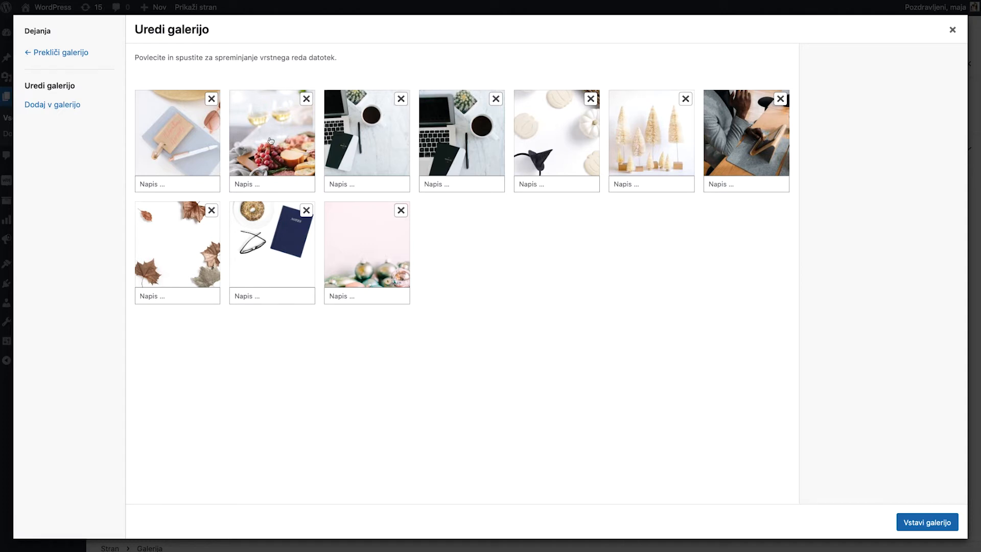
# Reorder the gallery so the food photo is third, golden trees fourth and leaves sixth, and remove the second laptop-and-coffee photo.
pyautogui.moveTo(282, 139); pyautogui.dragTo(353, 142)
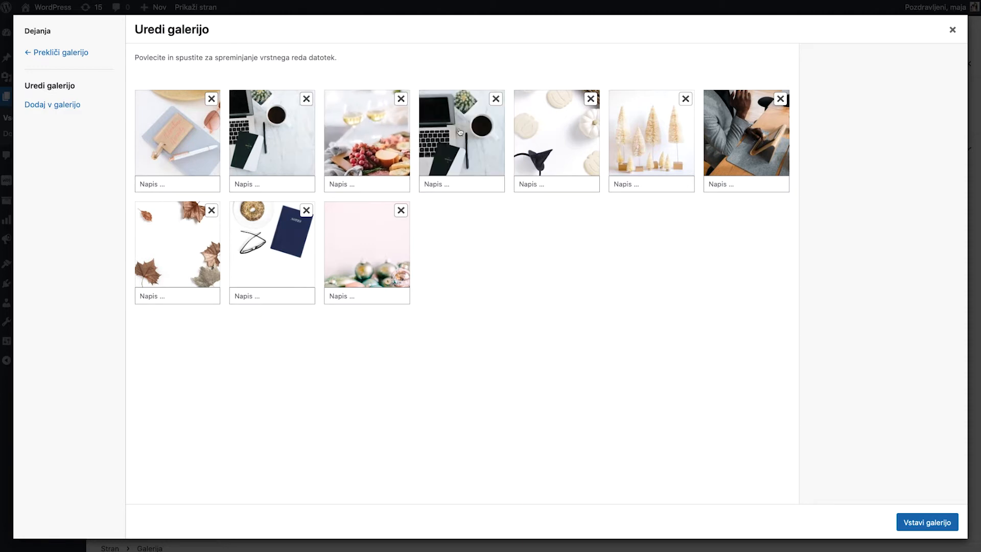
pyautogui.click(495, 99)
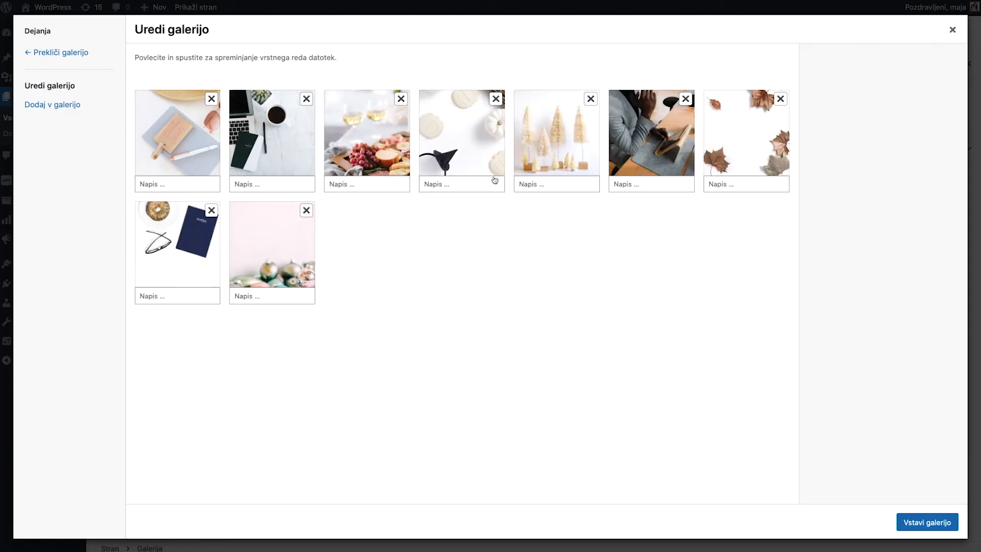
pyautogui.moveTo(741, 148); pyautogui.dragTo(469, 145)
pyautogui.click(153, 188)
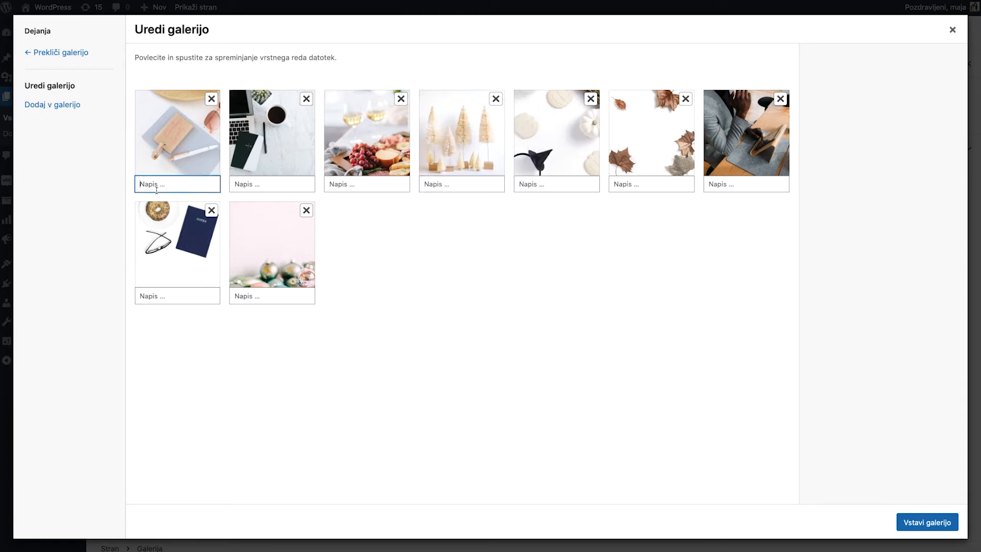
pyautogui.write('dd')
pyautogui.press('BackSpace')
pyautogui.press('BackSpace')
# Remove the white pumpkin photo from the gallery and clear the title of the first image.
pyautogui.click(591, 99)
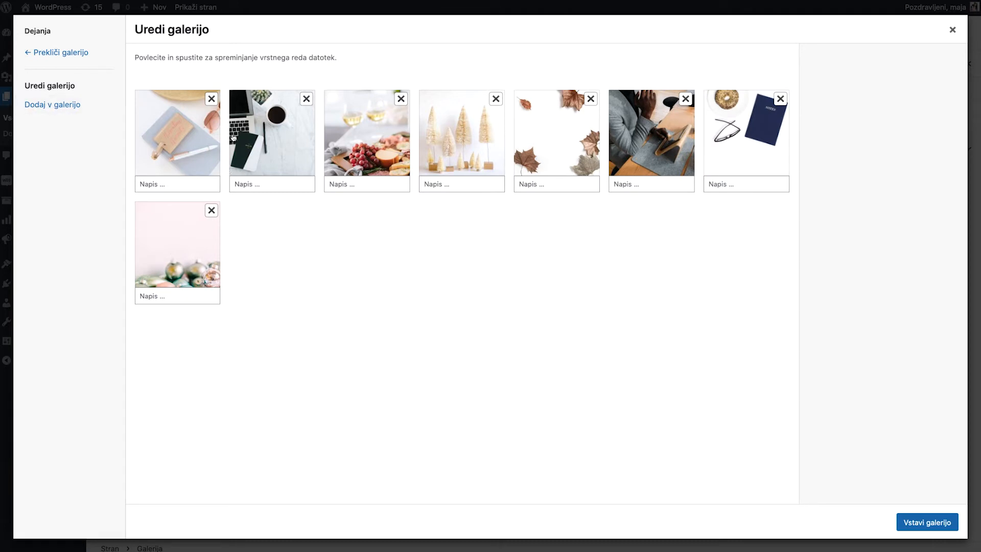
pyautogui.click(168, 141)
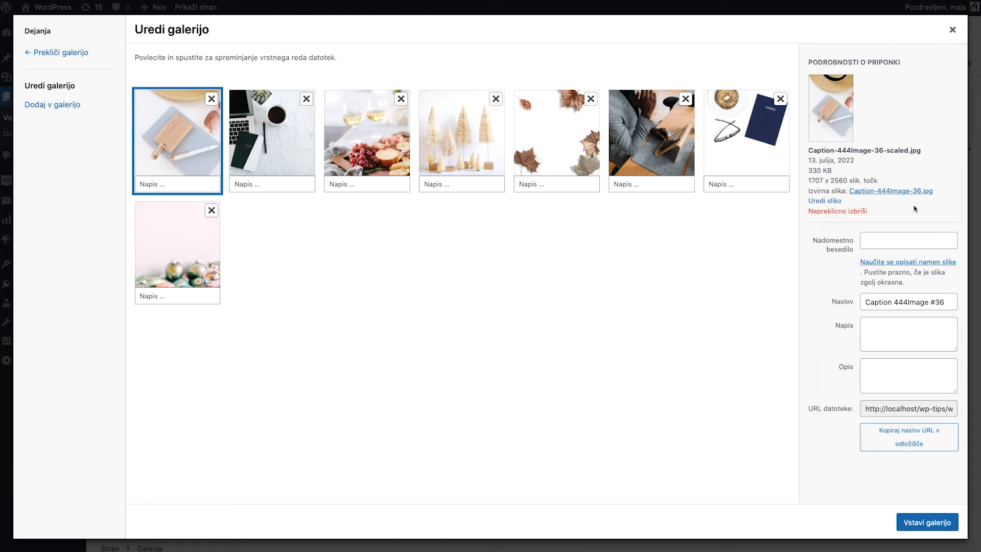
pyautogui.click(872, 239)
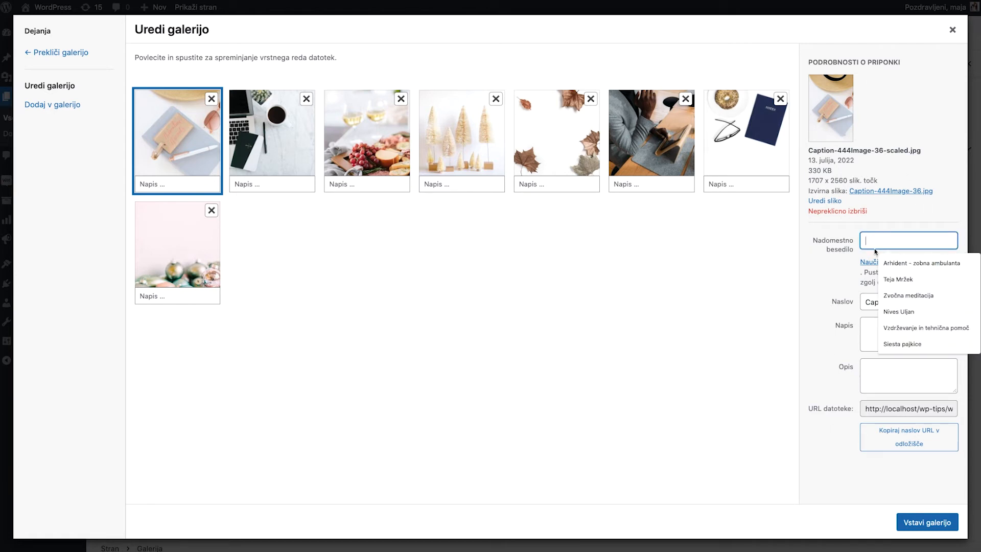
pyautogui.moveTo(813, 243); pyautogui.dragTo(852, 251)
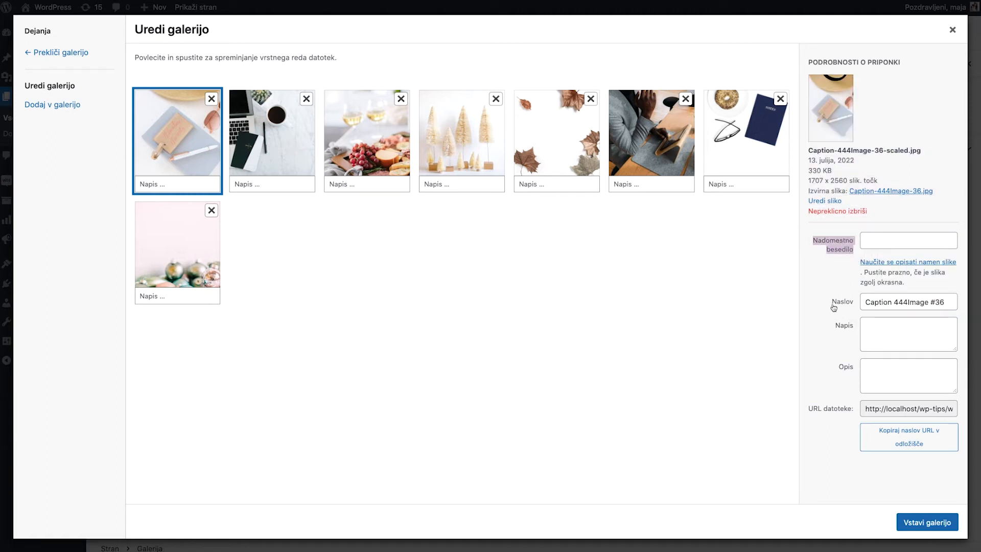
pyautogui.moveTo(831, 302); pyautogui.dragTo(935, 302)
pyautogui.click(852, 302)
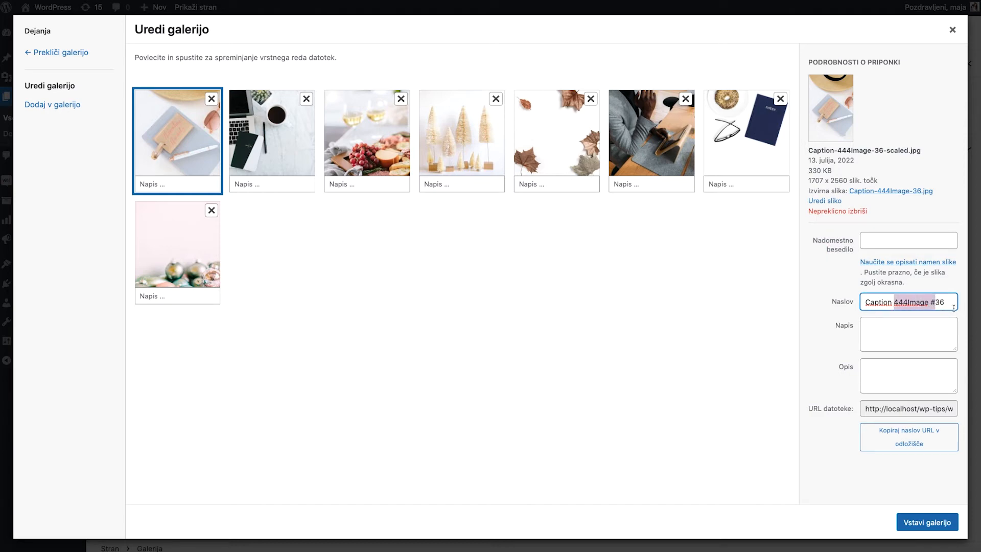
pyautogui.hotkey('ctrl', 'a')
pyautogui.press('BackSpace')
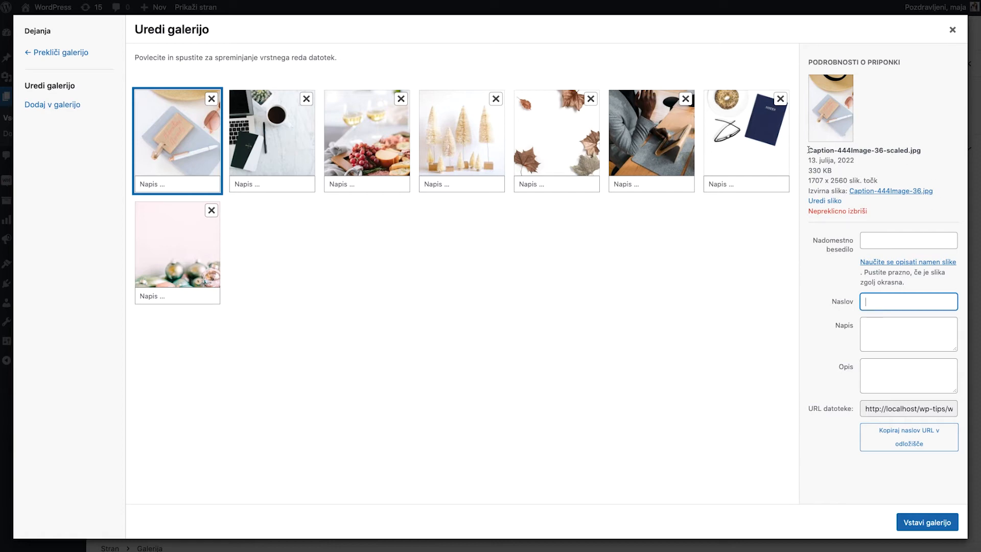
pyautogui.moveTo(809, 150); pyautogui.dragTo(908, 150)
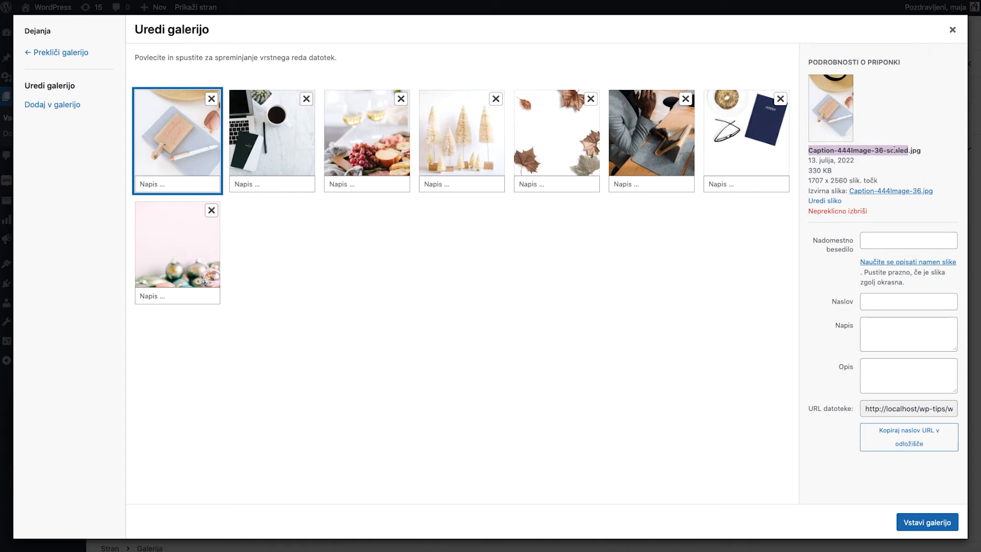
pyautogui.click(876, 152)
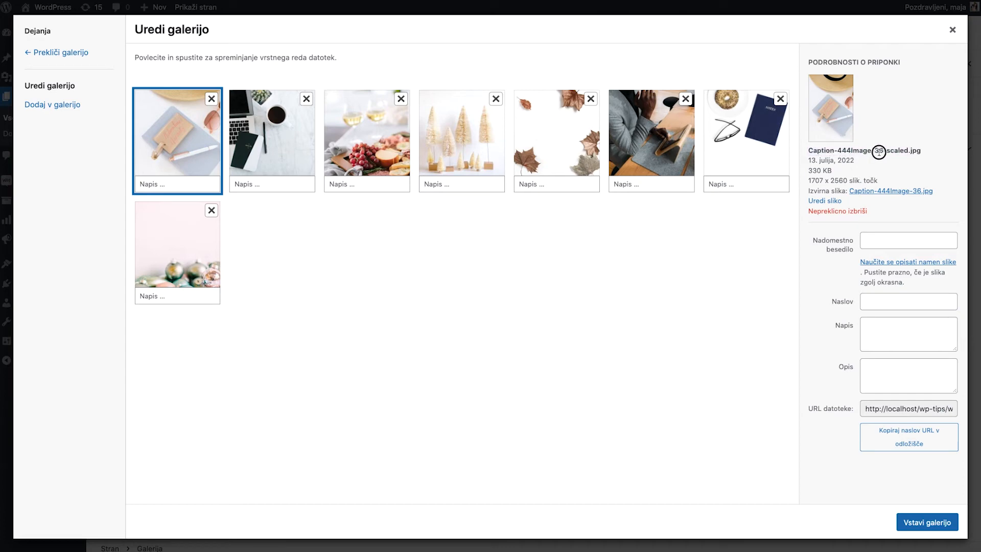
pyautogui.moveTo(909, 151); pyautogui.dragTo(804, 152)
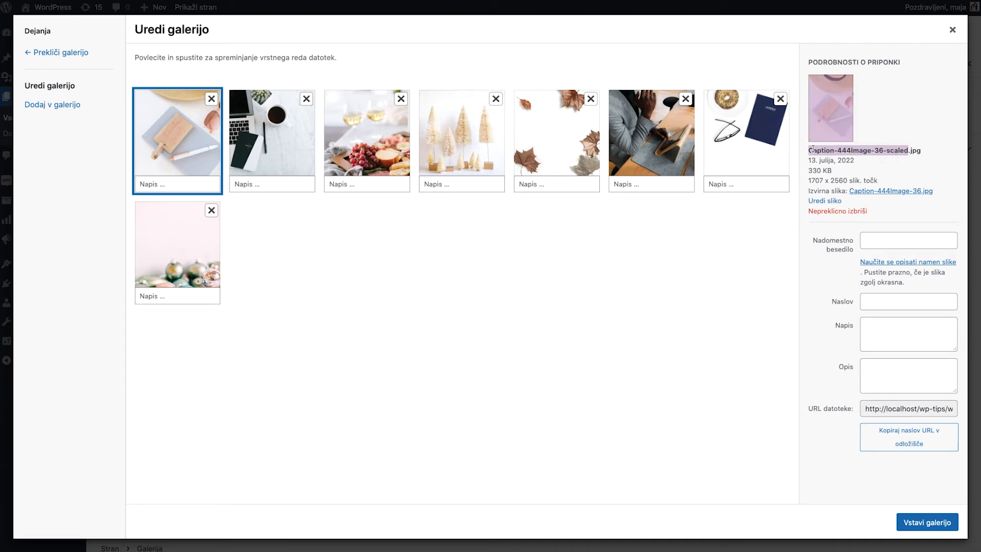
pyautogui.click(815, 150)
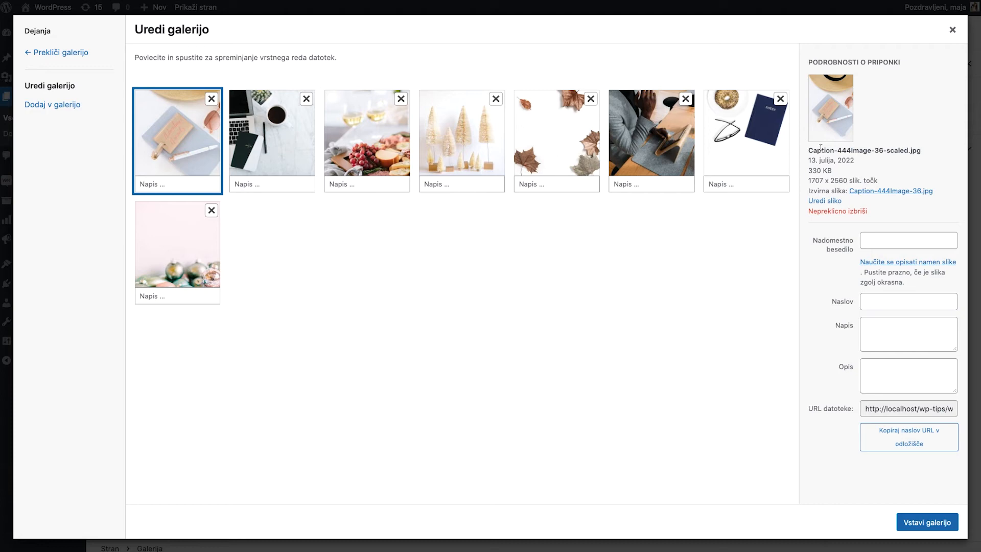
pyautogui.moveTo(811, 151)
pyautogui.mouseDown()
pyautogui.moveTo(929, 154)
pyautogui.moveTo(811, 149)
pyautogui.mouseUp()
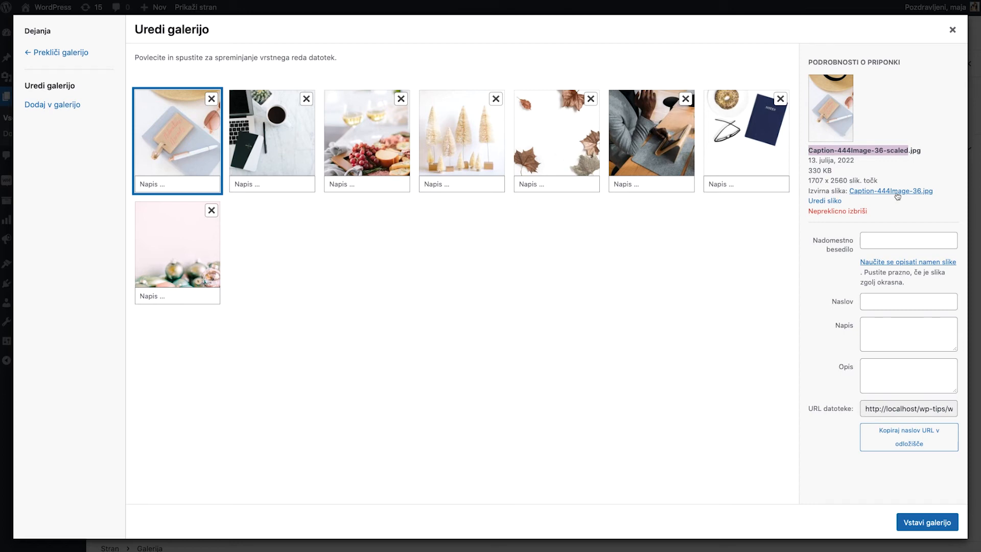
pyautogui.click(876, 245)
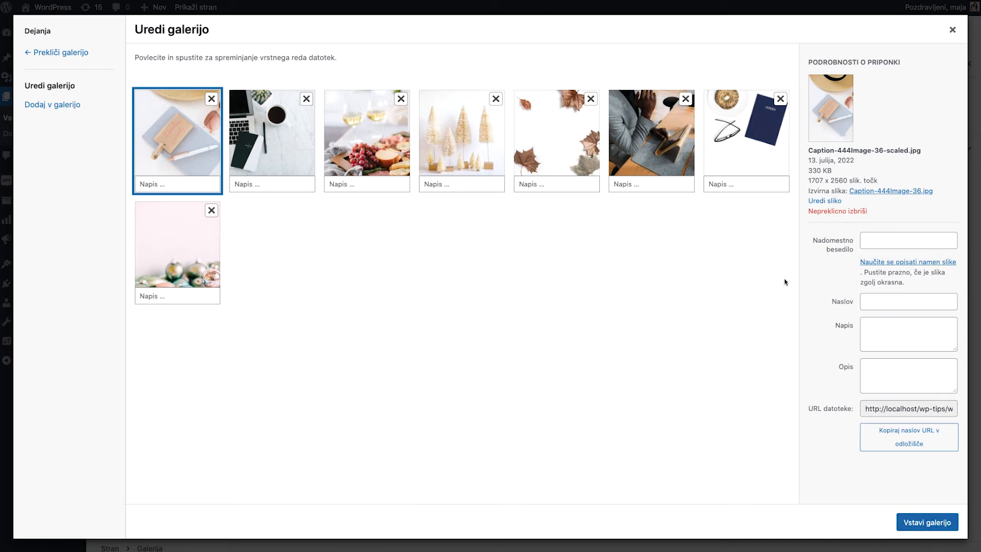
# Insert the gallery into the page and set it to 7 columns.
pyautogui.click(927, 526)
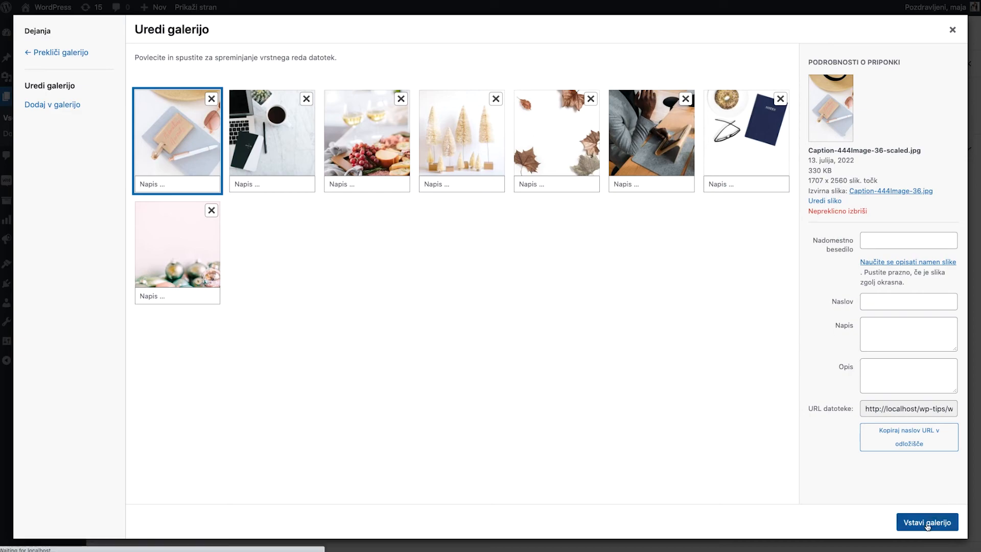
pyautogui.scroll(-7, 432, 382)
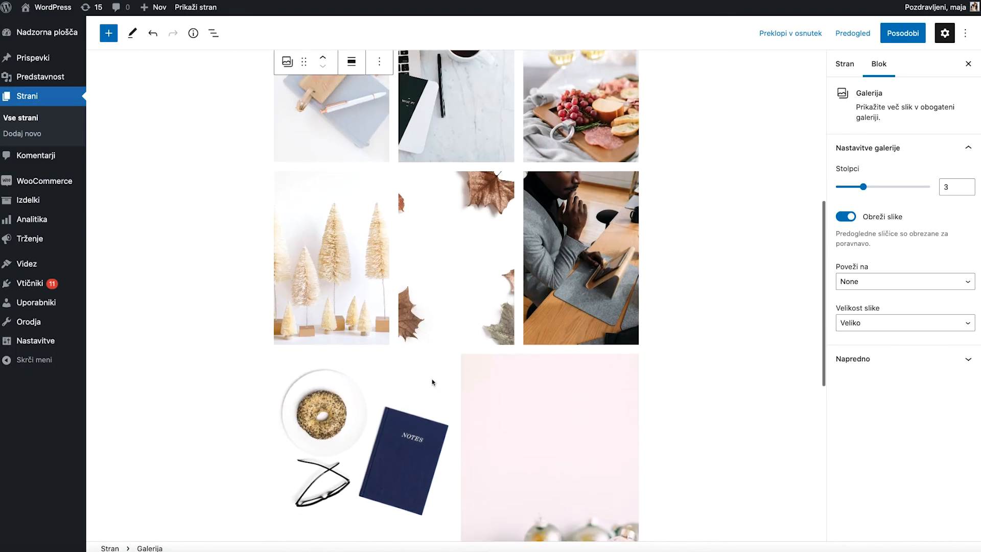
pyautogui.scroll(10, 451, 287)
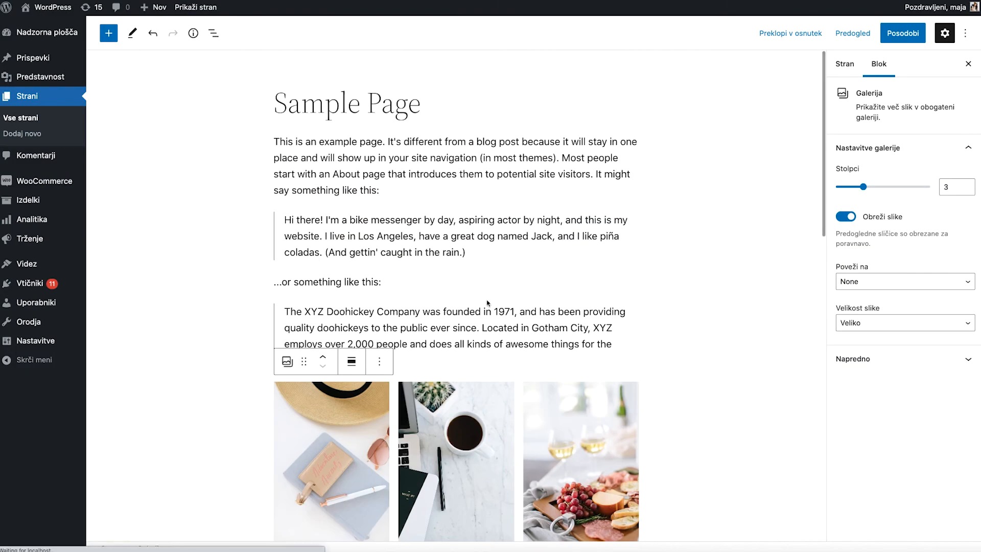
pyautogui.click(394, 397)
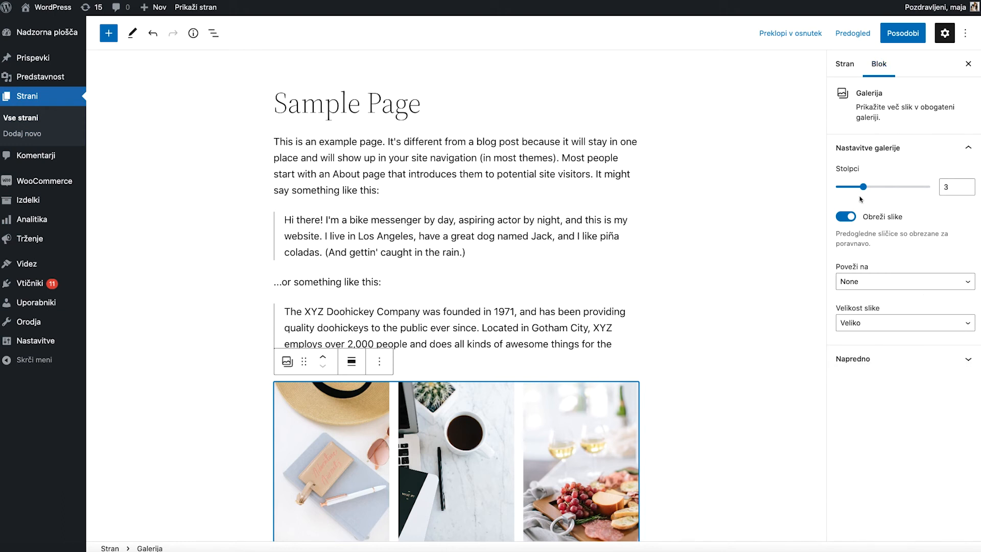
pyautogui.moveTo(864, 186); pyautogui.dragTo(917, 188)
# Try the gallery with image cropping off and on, and look through its link target options.
pyautogui.click(844, 217)
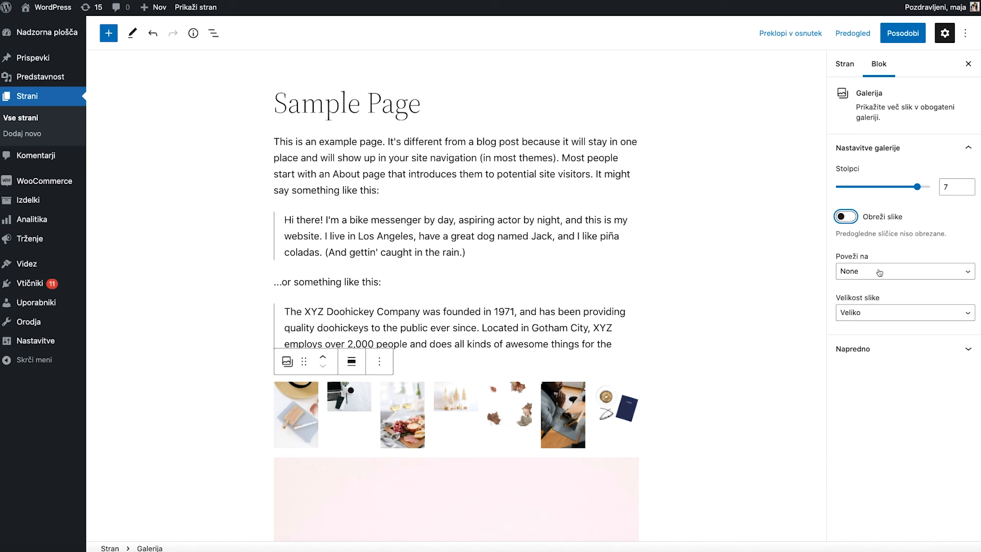
pyautogui.click(848, 217)
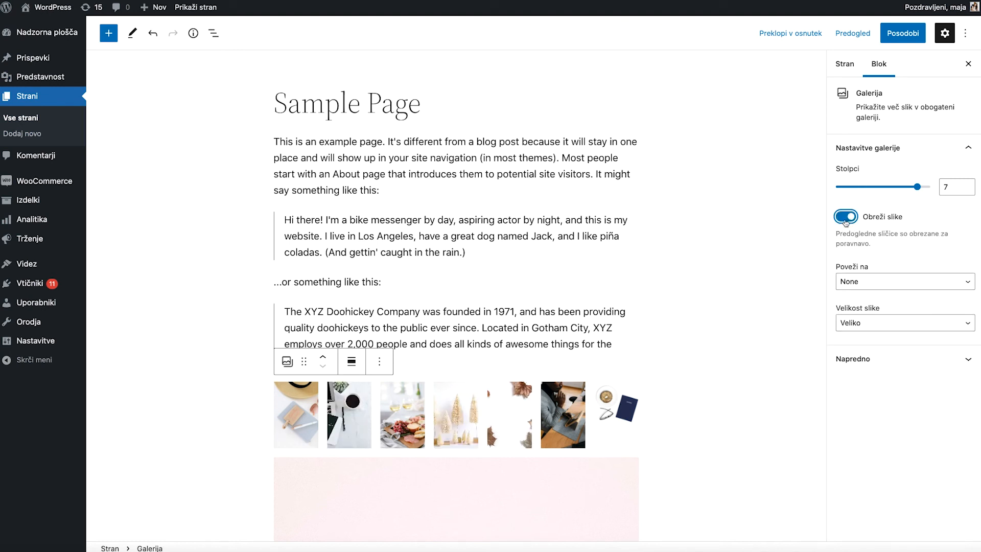
pyautogui.click(846, 219)
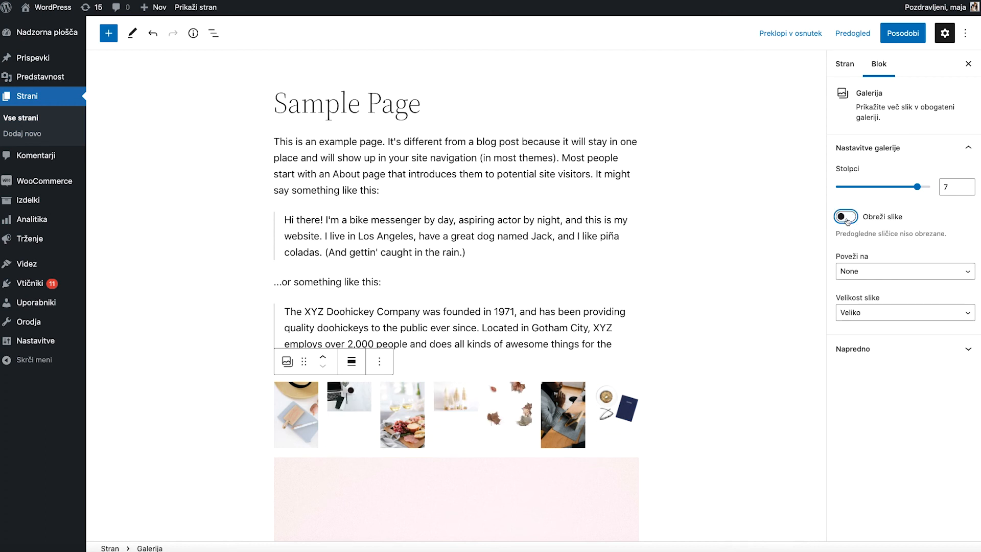
pyautogui.click(847, 219)
pyautogui.click(847, 219)
pyautogui.click(875, 271)
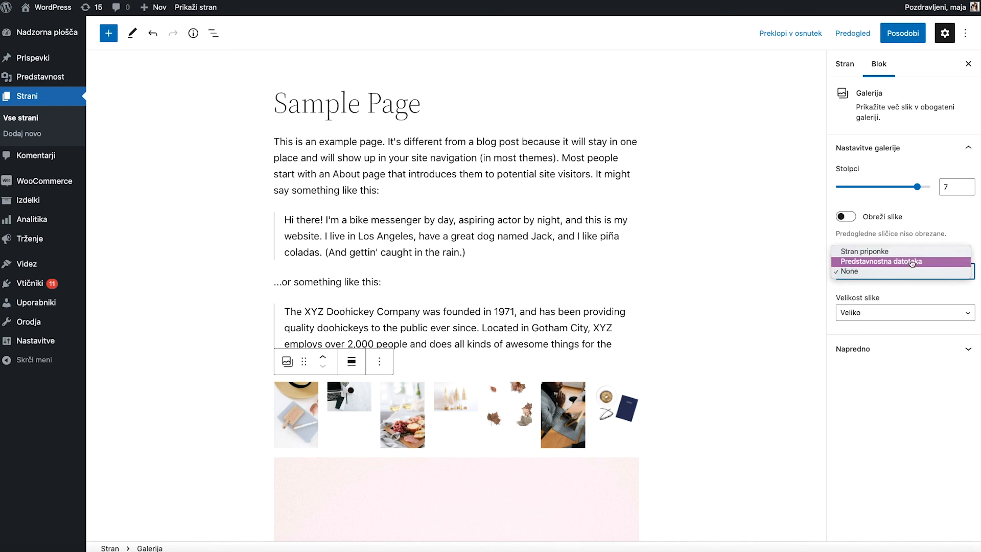
pyautogui.click(865, 288)
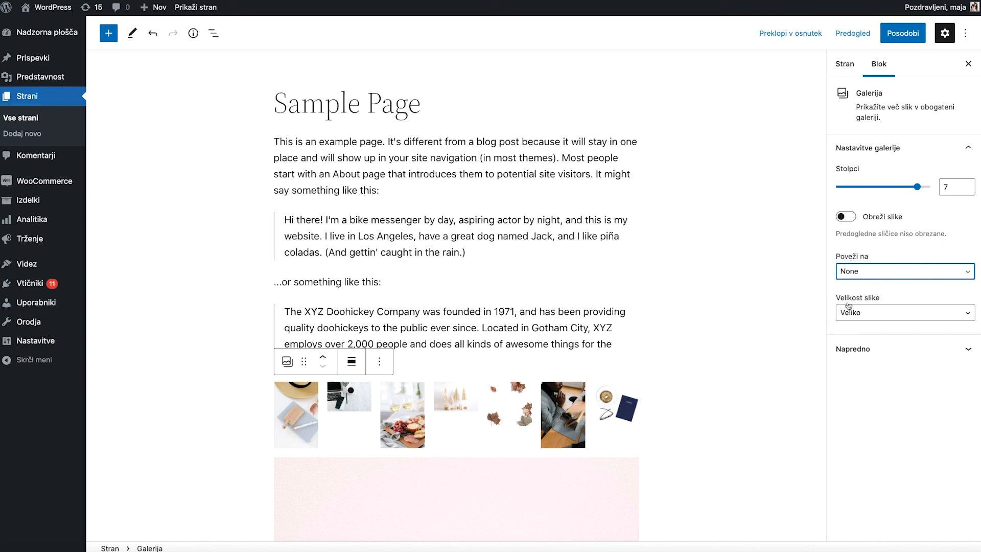
pyautogui.click(849, 219)
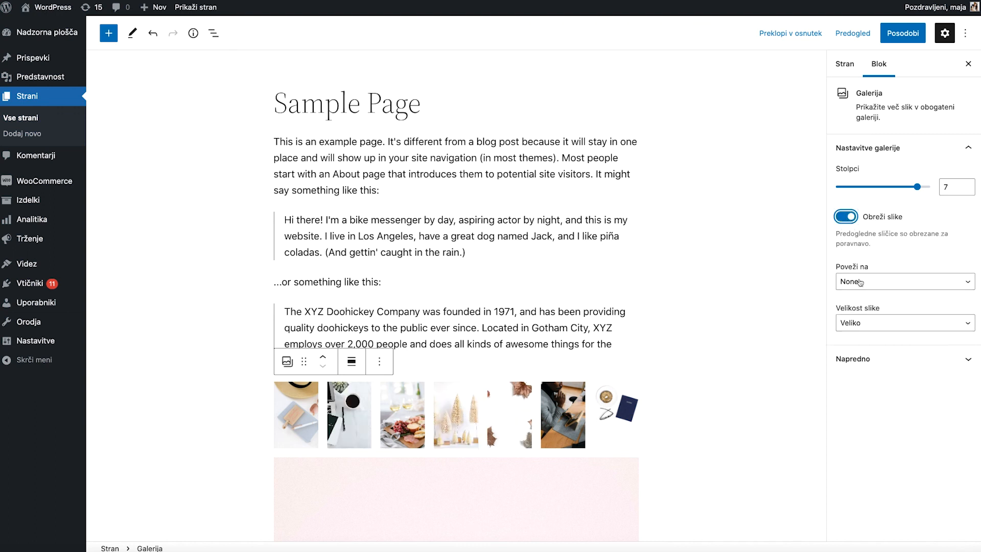
# Set the gallery's image size to Največja velikost and update the page.
pyautogui.click(885, 328)
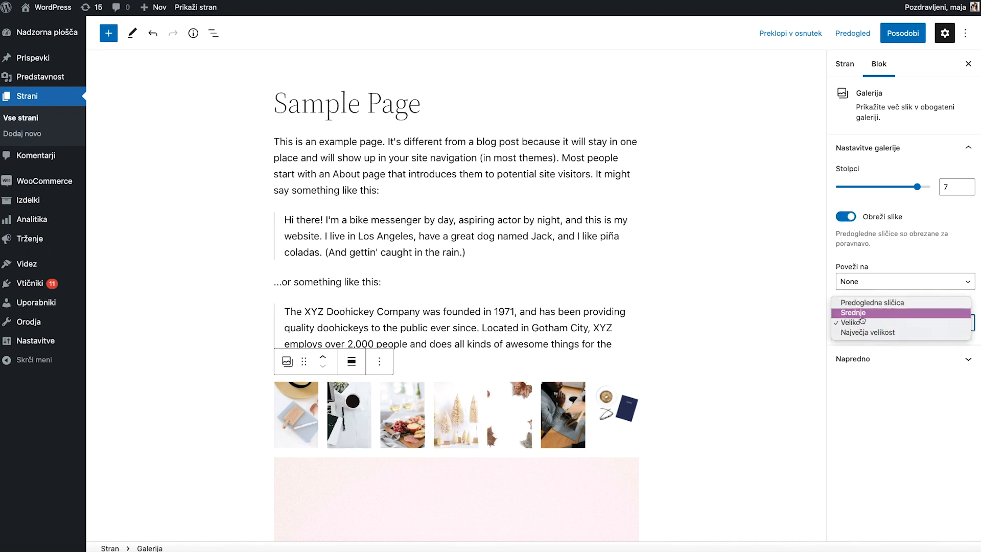
pyautogui.click(891, 332)
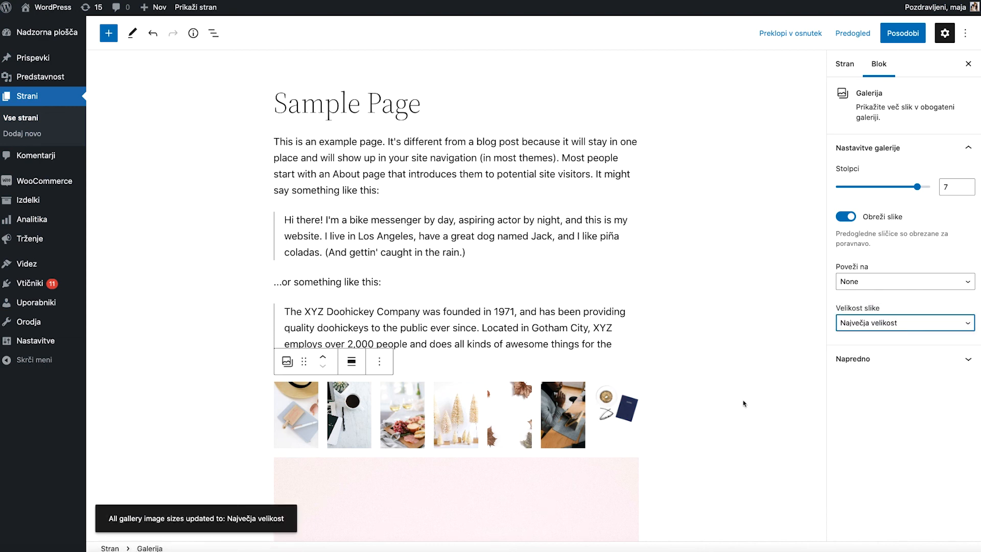
pyautogui.click(903, 33)
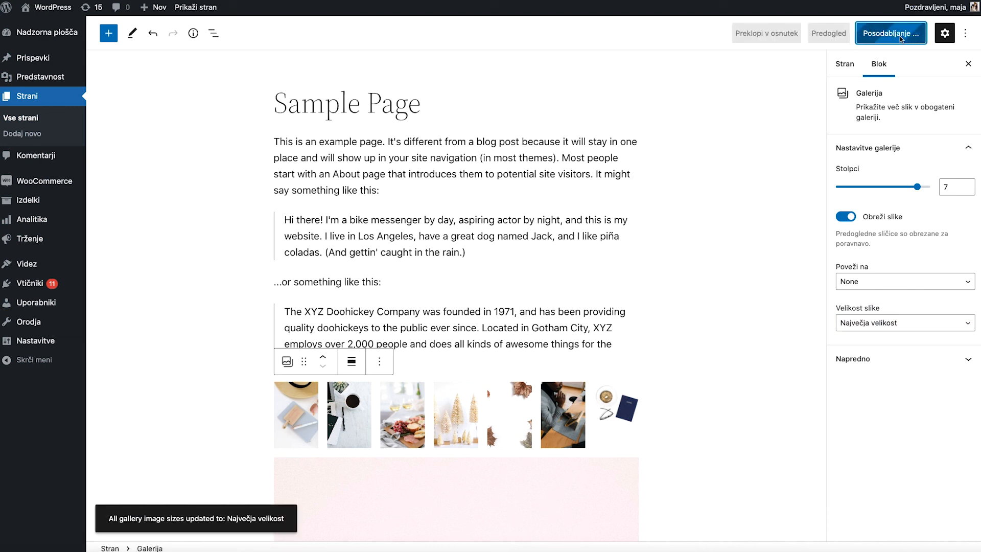